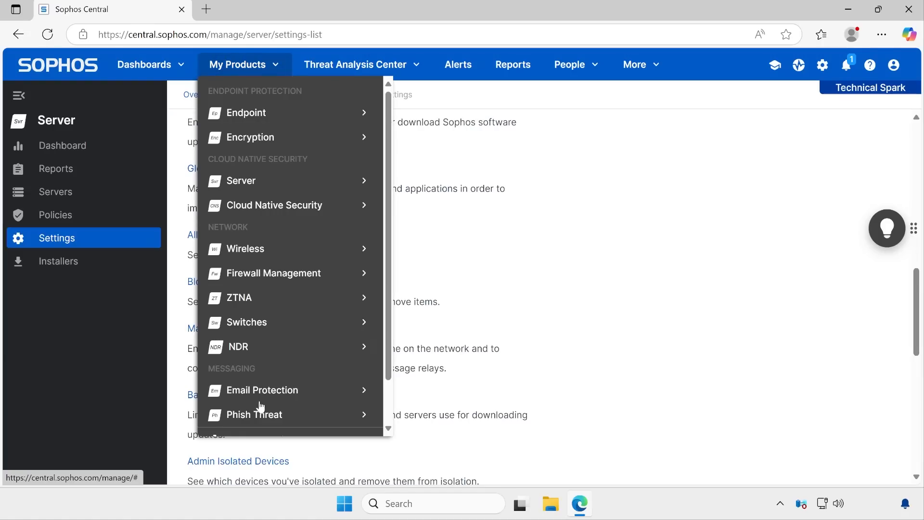
Open the server settings page for managing update caches and message relays.
scroll(264, 406, down, 2)
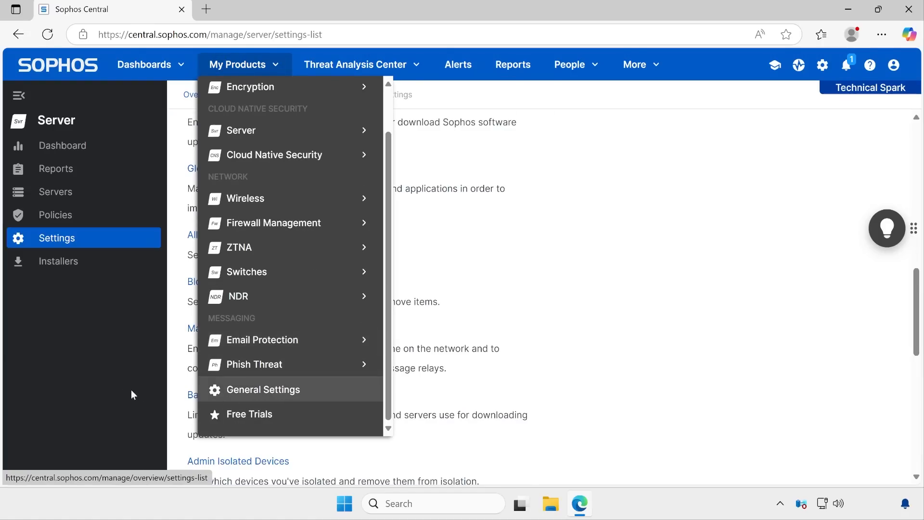
click(278, 391)
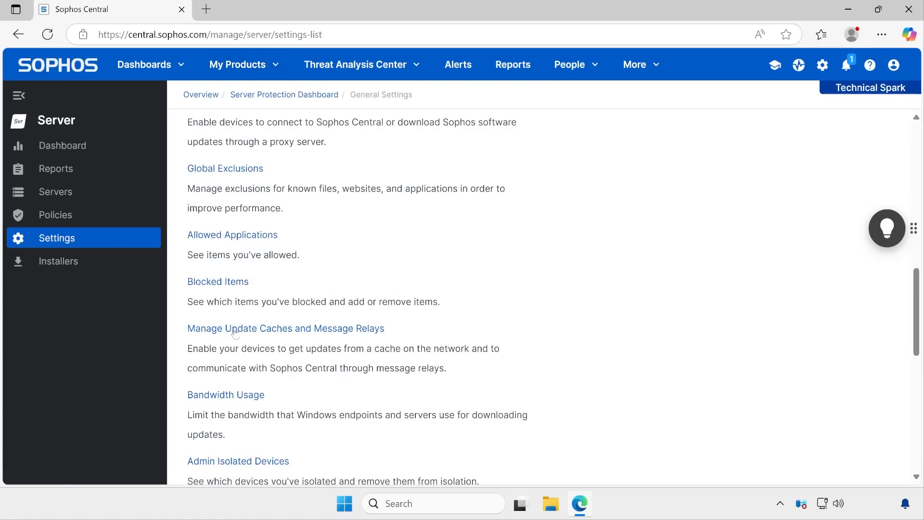
click(259, 330)
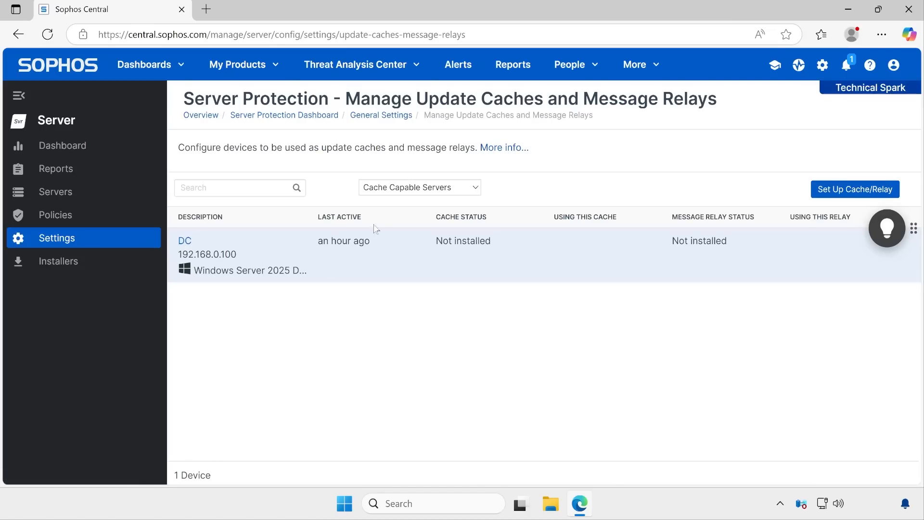
Select the DC server among the cache capable servers and open its cache and relay setup.
click(404, 190)
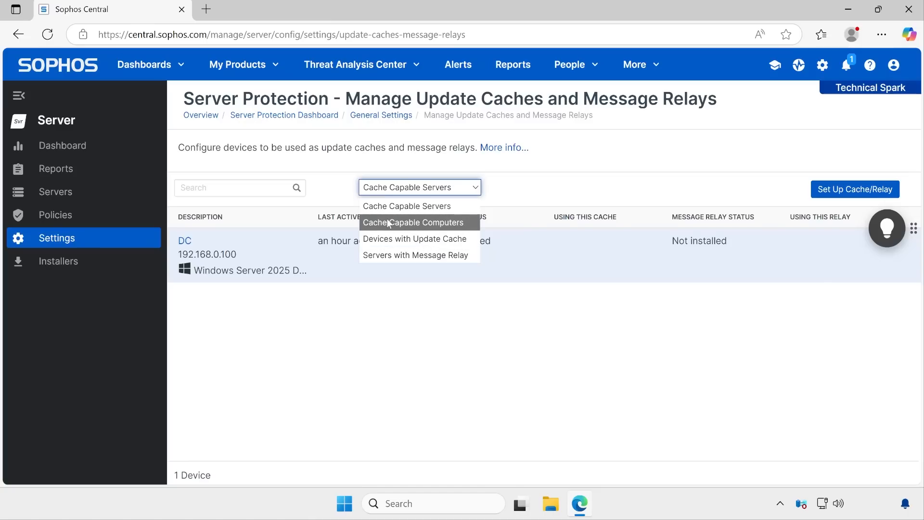
click(408, 339)
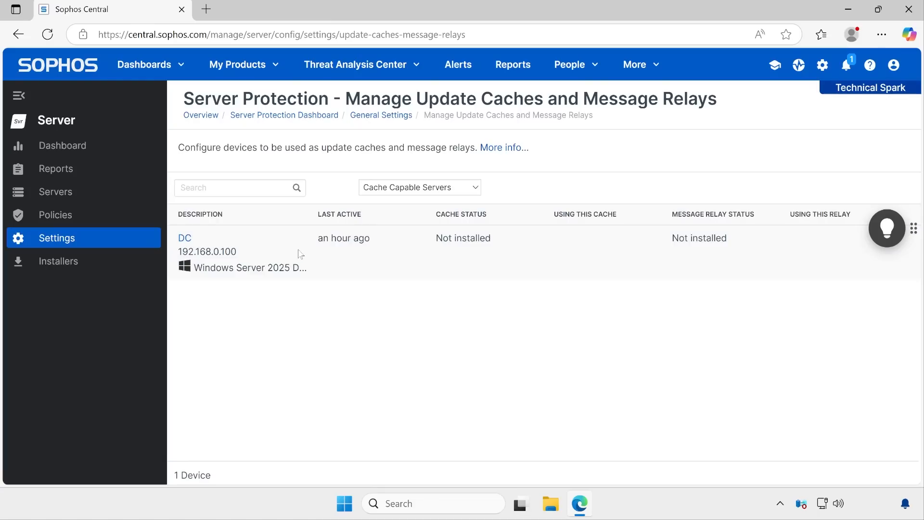
click(457, 256)
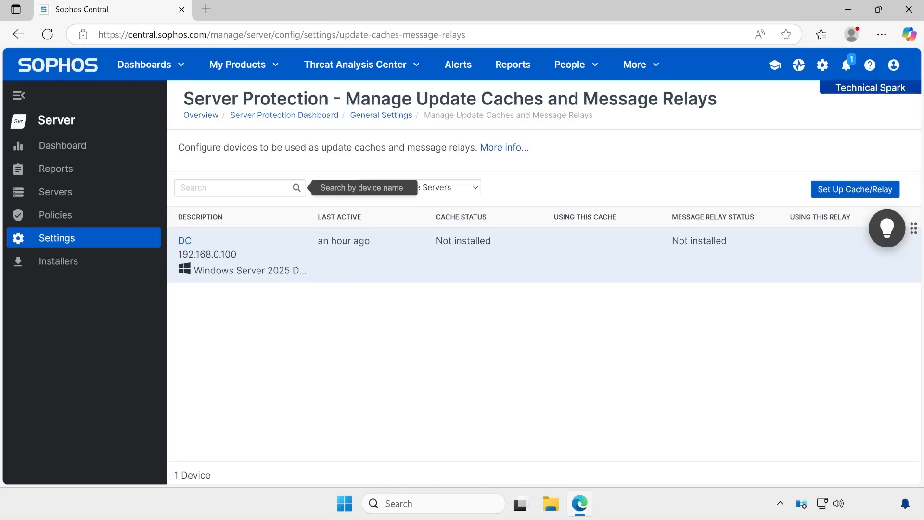
click(271, 193)
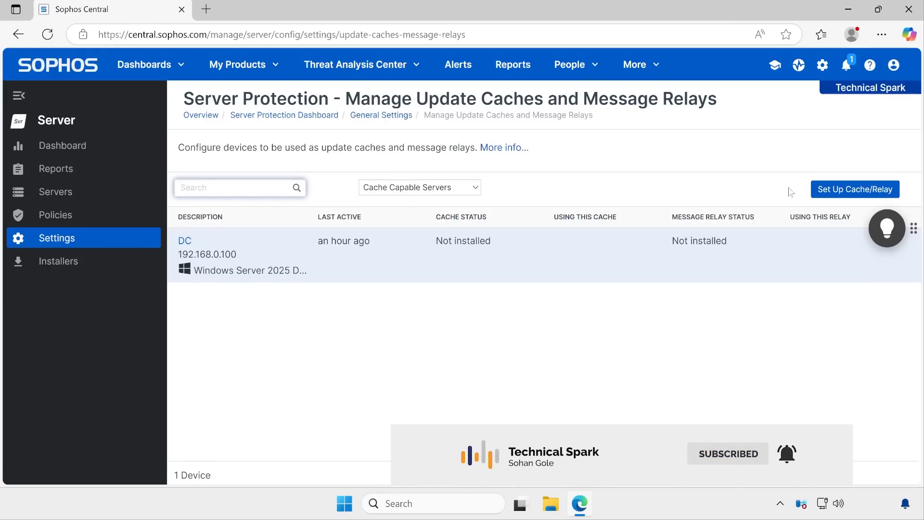
click(842, 192)
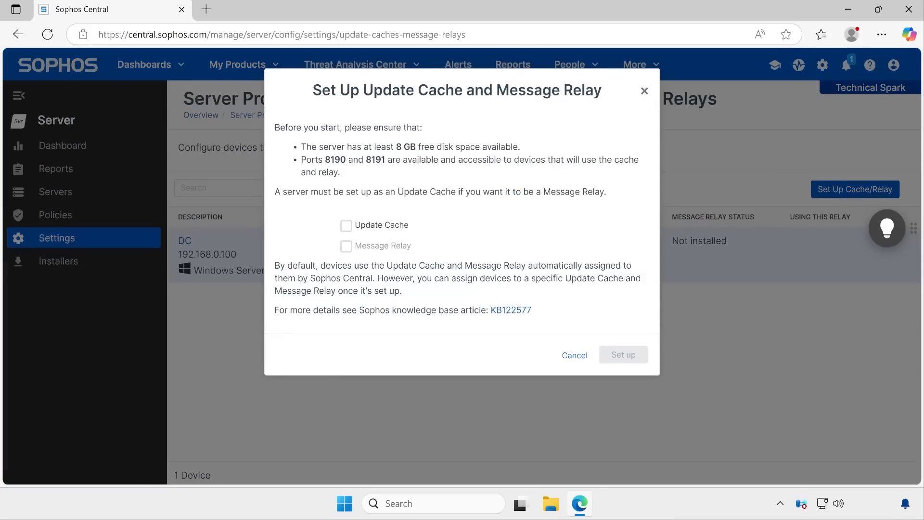
Enable both Update Cache and Message Relay for the DC server and start the setup.
click(347, 226)
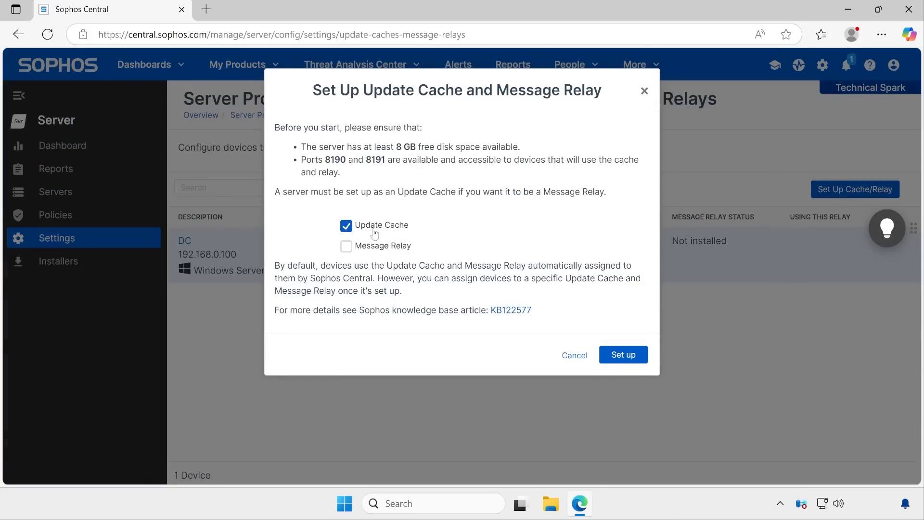
click(347, 247)
click(347, 226)
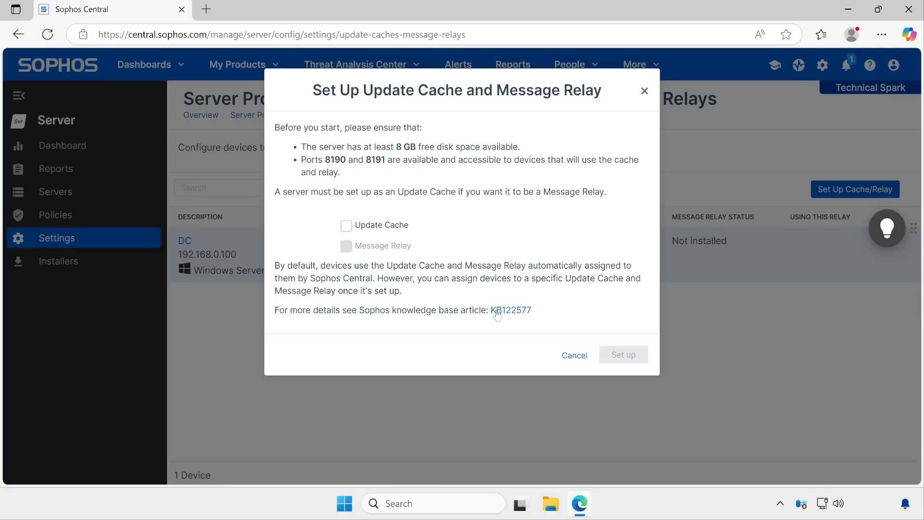
click(346, 226)
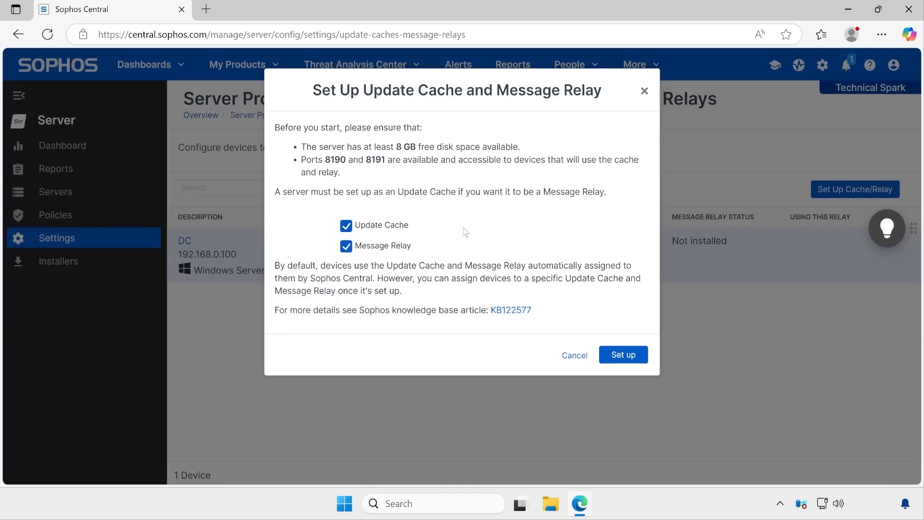
click(624, 354)
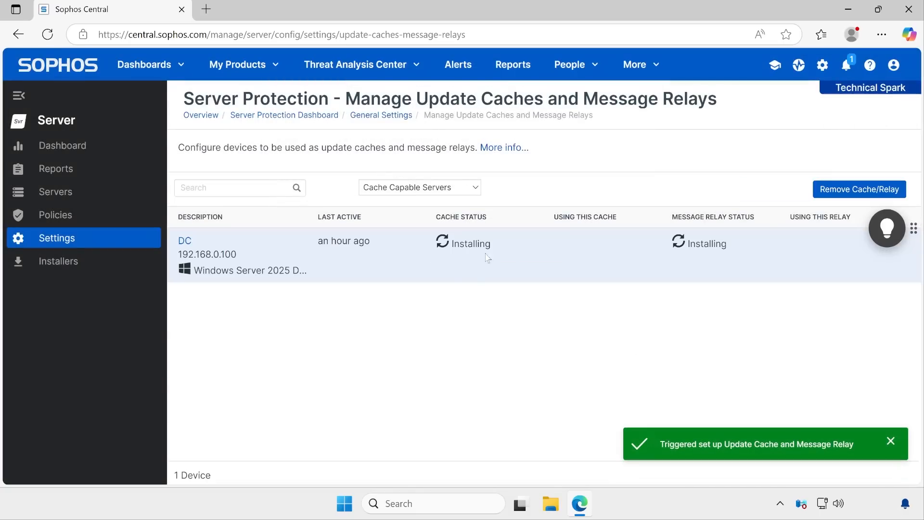
click(891, 443)
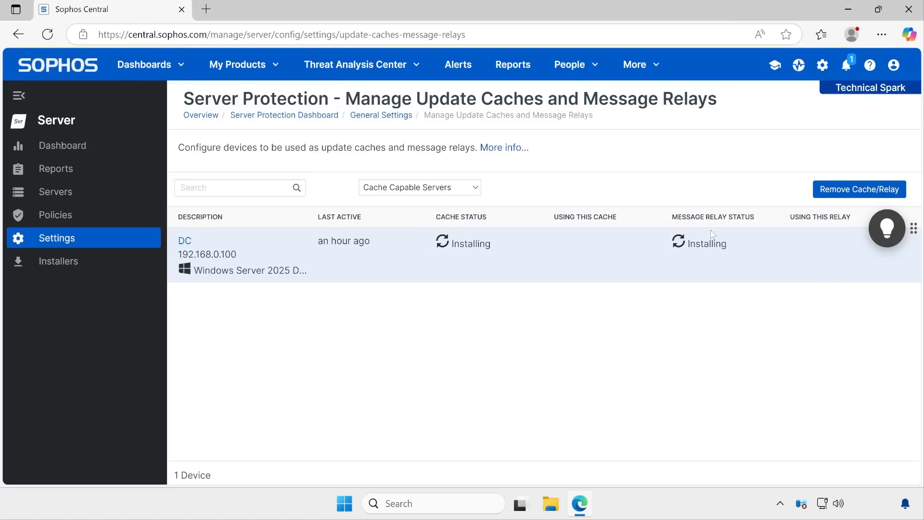
Switch to the local Sophos endpoint agent and run an update from its product information page.
click(780, 503)
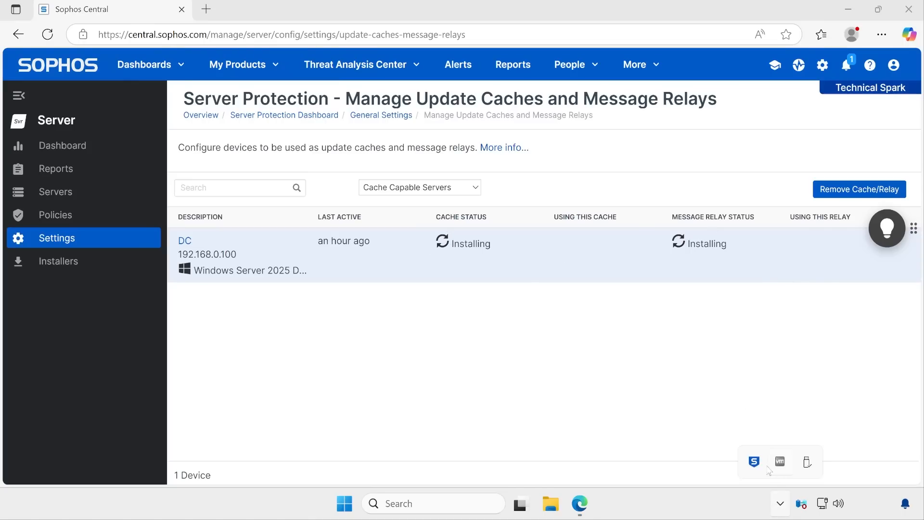
right_click(759, 465)
click(688, 442)
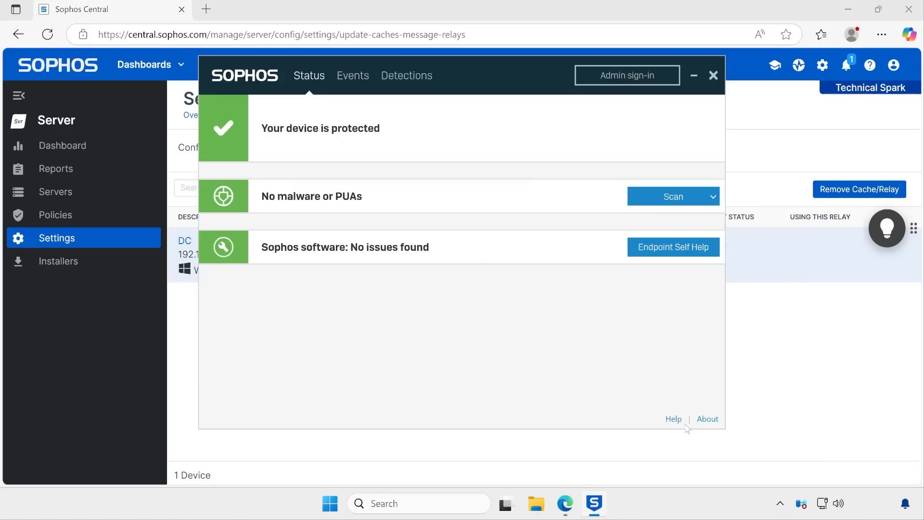
click(707, 420)
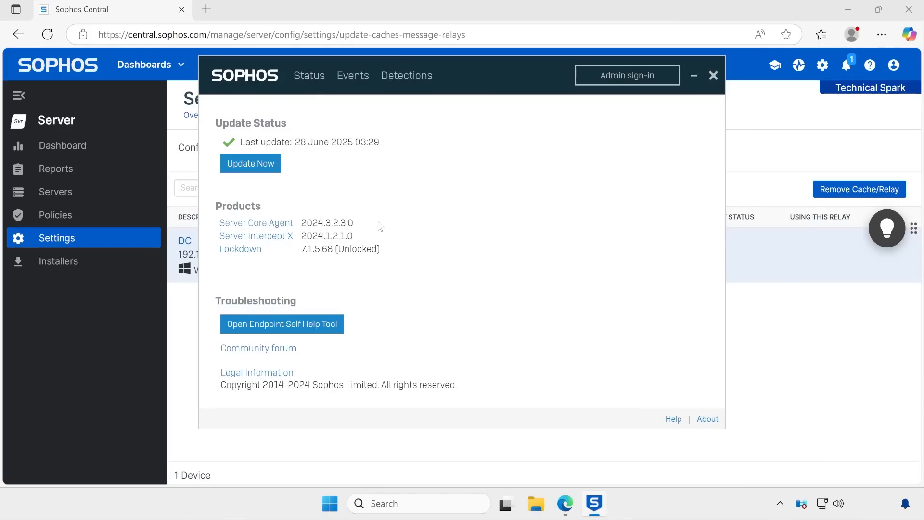
click(280, 170)
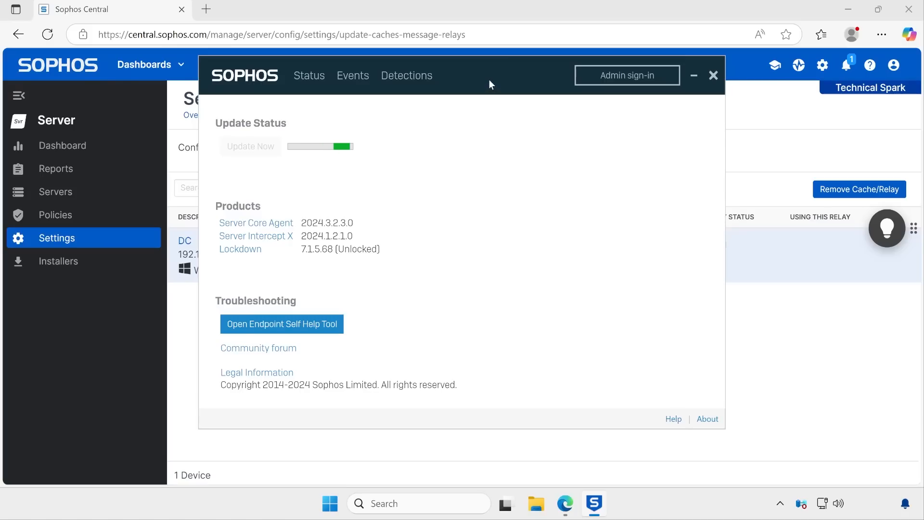
drag(489, 81, 560, 115)
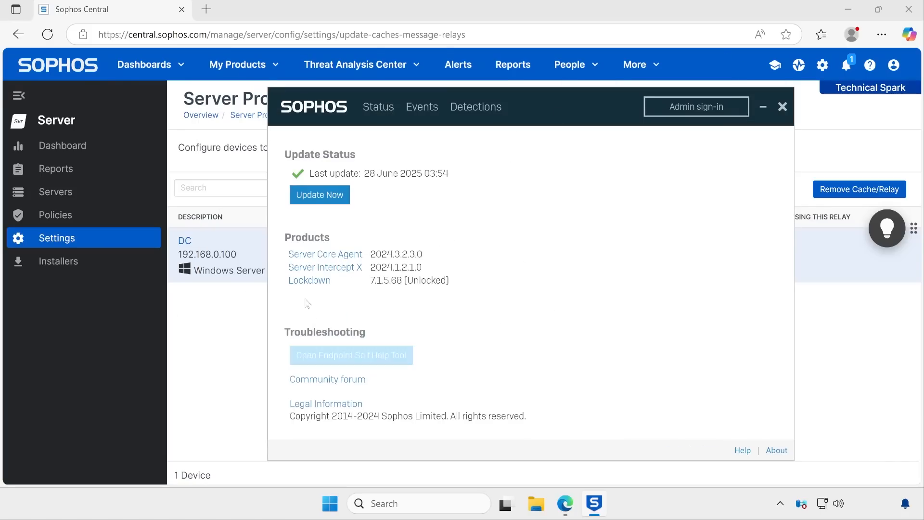
click(215, 314)
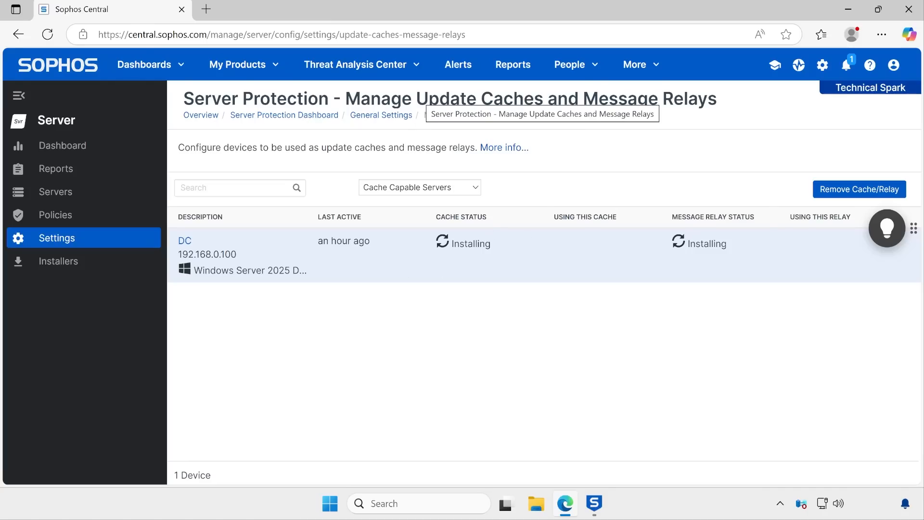
drag(417, 100, 570, 102)
drag(723, 101, 583, 100)
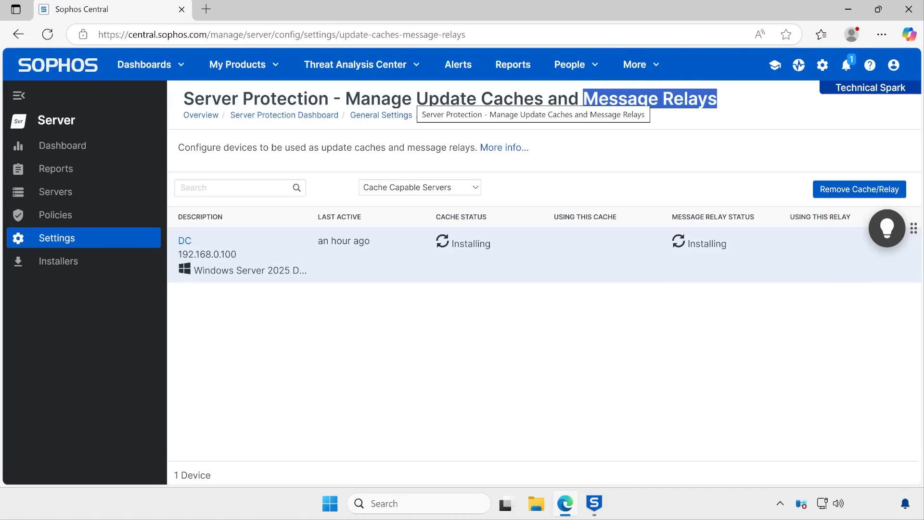
drag(417, 100, 543, 100)
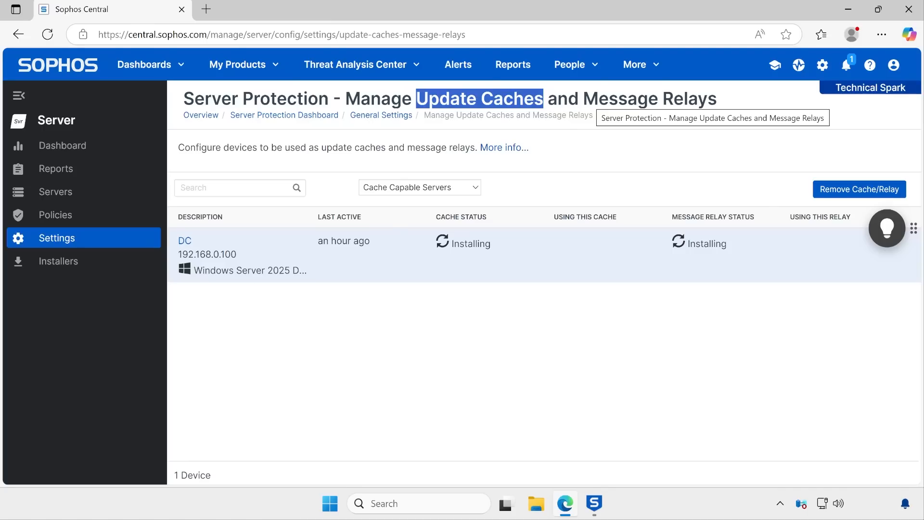
drag(584, 98, 730, 99)
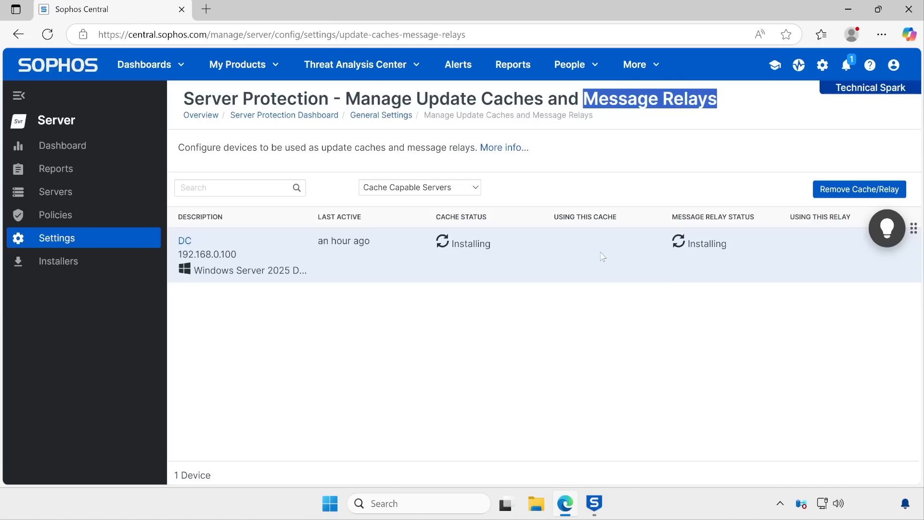
click(751, 140)
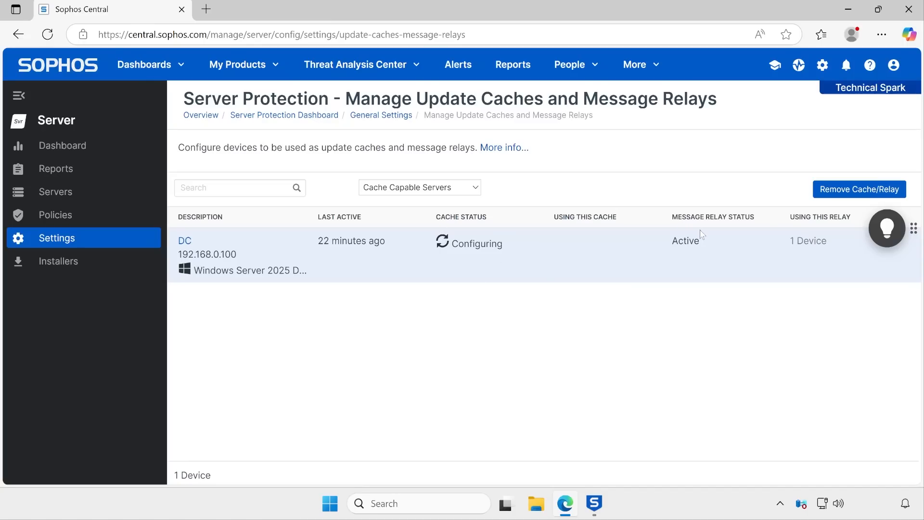
Check the DC server's message relay and cache status, and review the device filter options.
drag(668, 248, 705, 245)
click(467, 333)
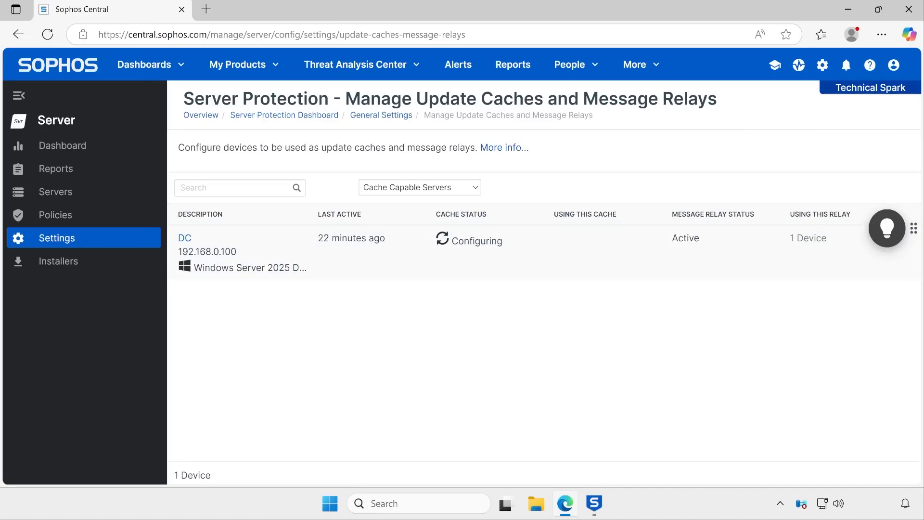
drag(505, 246, 451, 245)
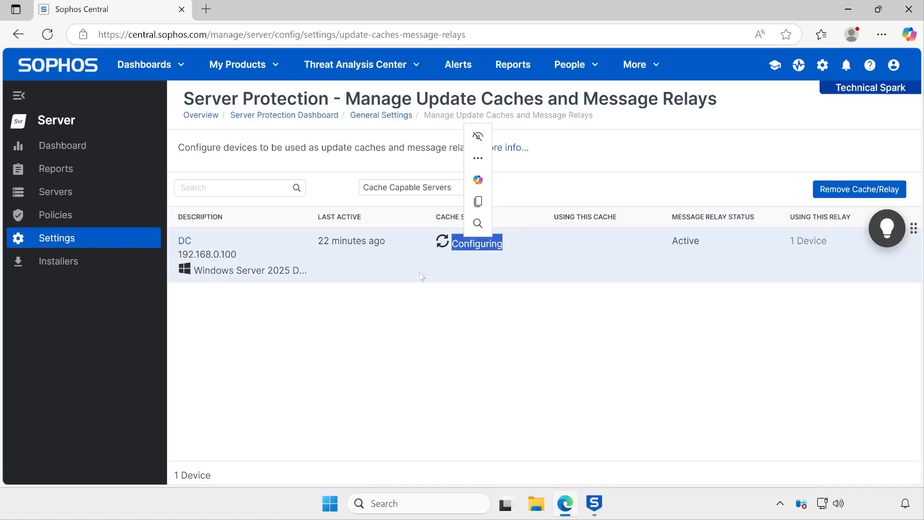
click(441, 190)
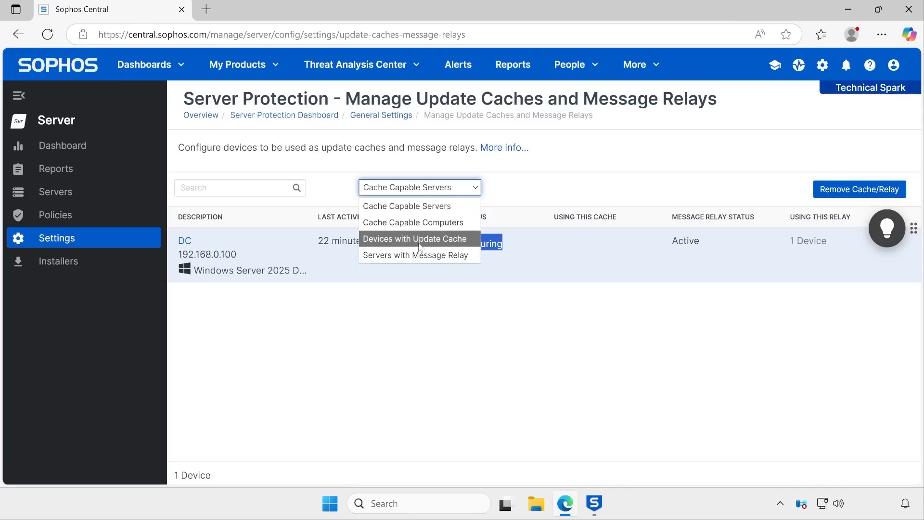
click(434, 322)
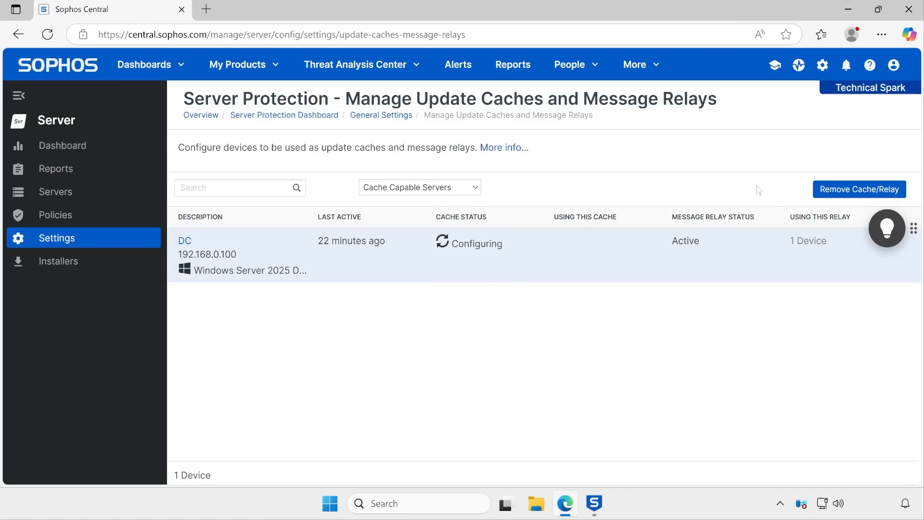
click(426, 190)
click(412, 221)
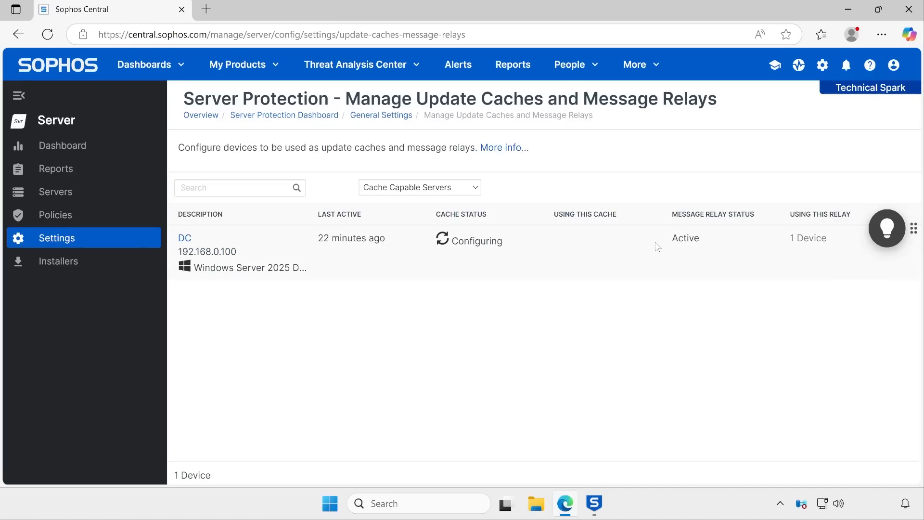
Check the installed products in the Sophos endpoint agent, close it, and recheck the DC server's cache and relay status in Sophos Central.
click(595, 503)
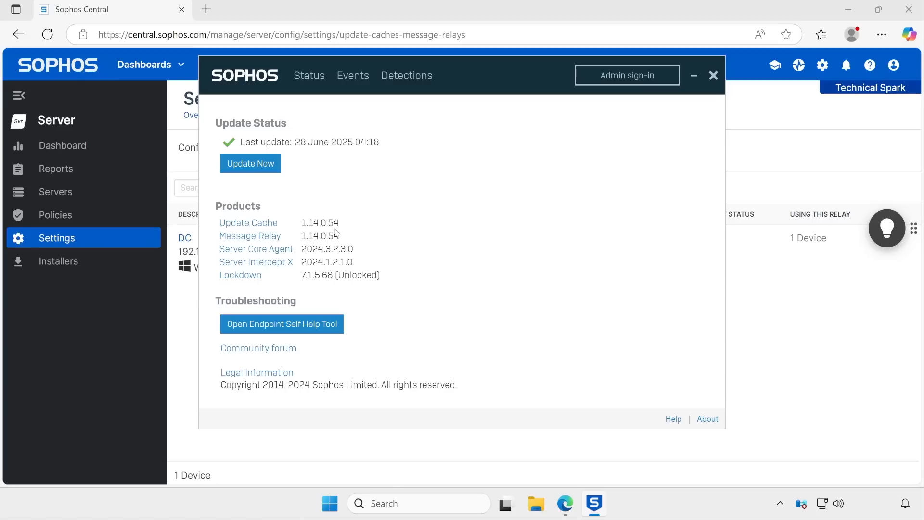
click(713, 76)
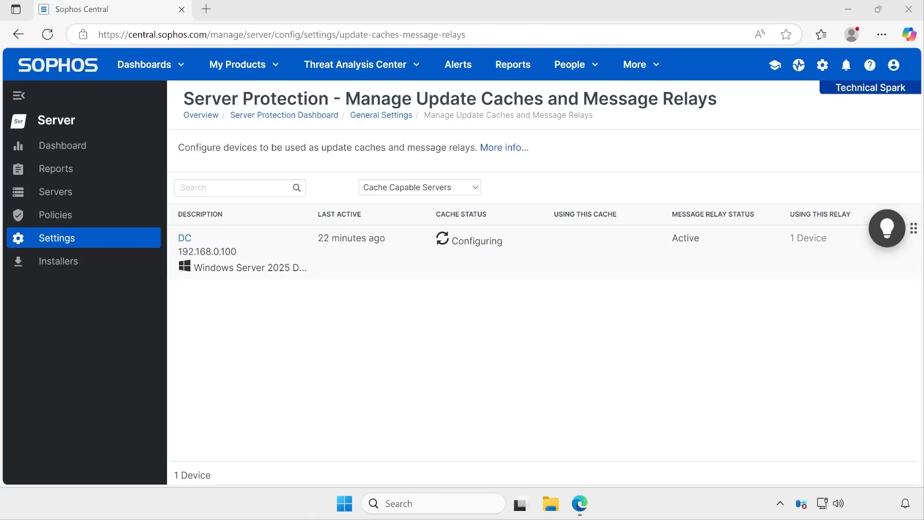
drag(452, 240, 511, 242)
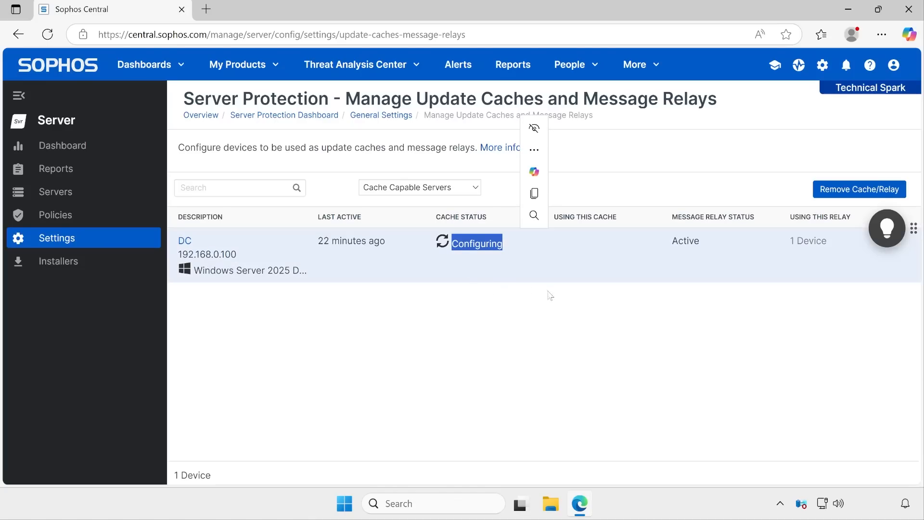
click(494, 337)
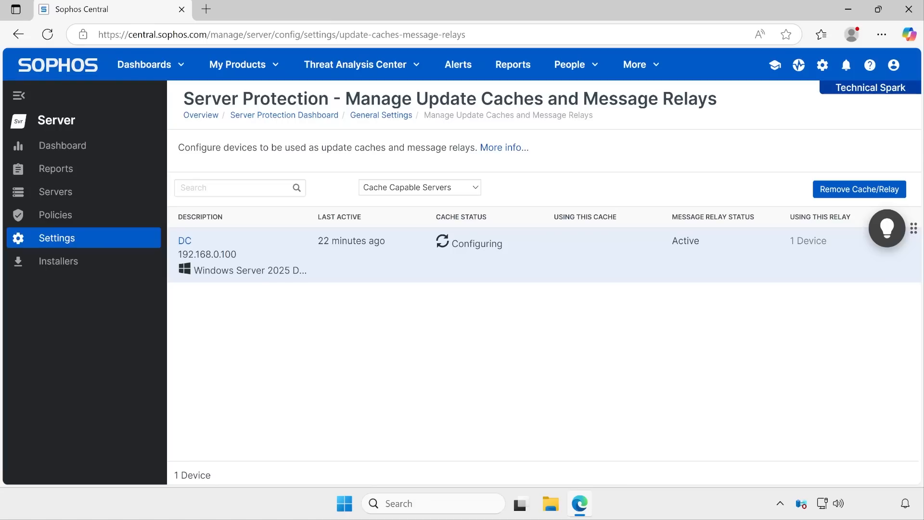
drag(672, 241, 705, 247)
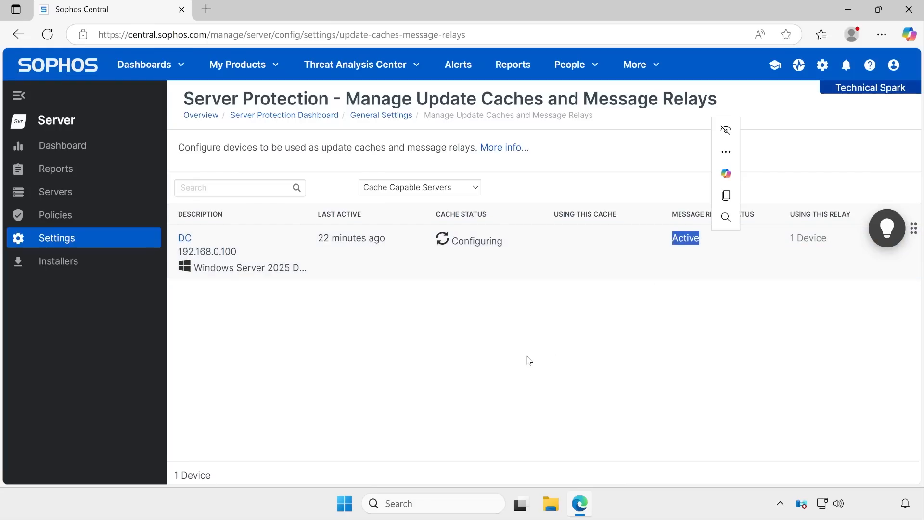
click(529, 361)
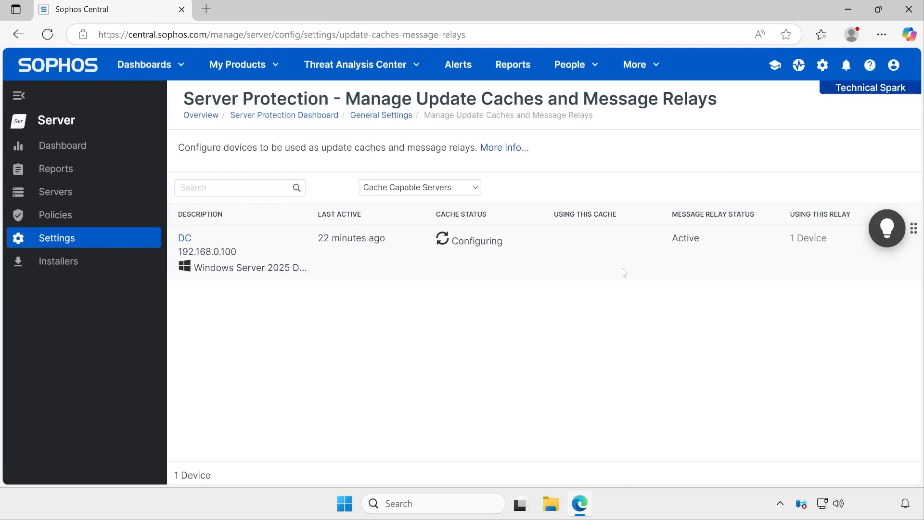